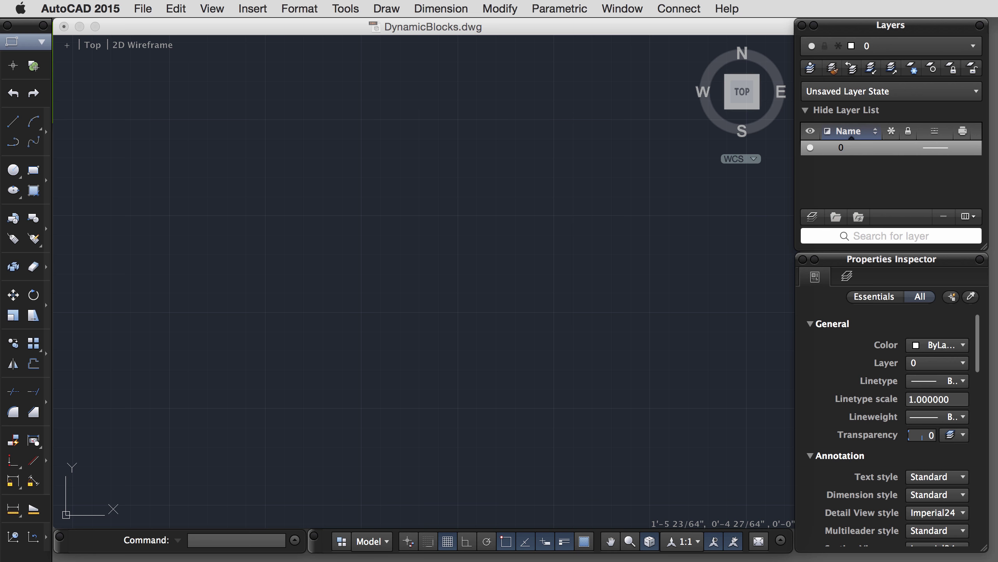
Step: Draw a rectangle 3'-0" long by 6" wide using the Rectang command's Dimensions option
click(285, 309)
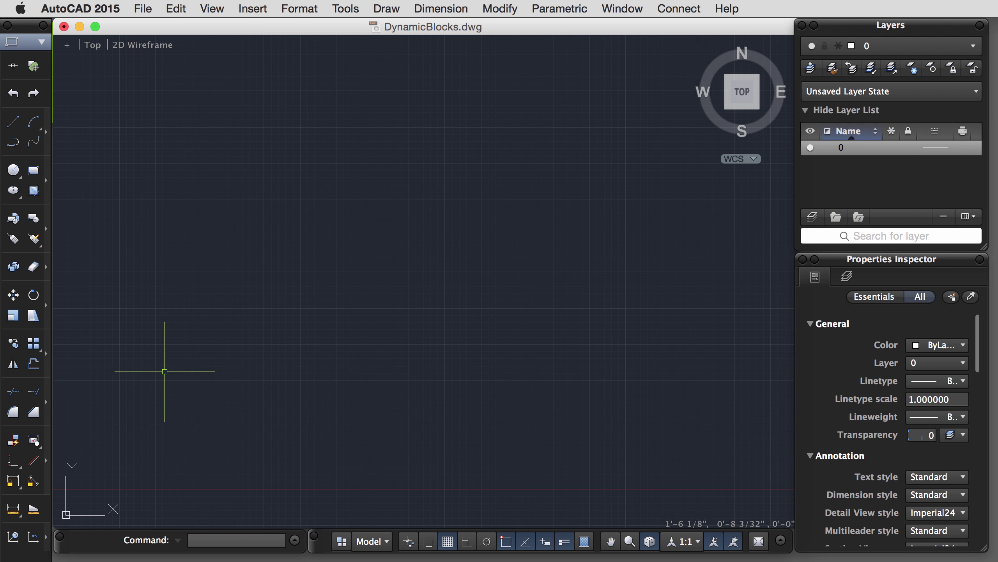
text(REC)
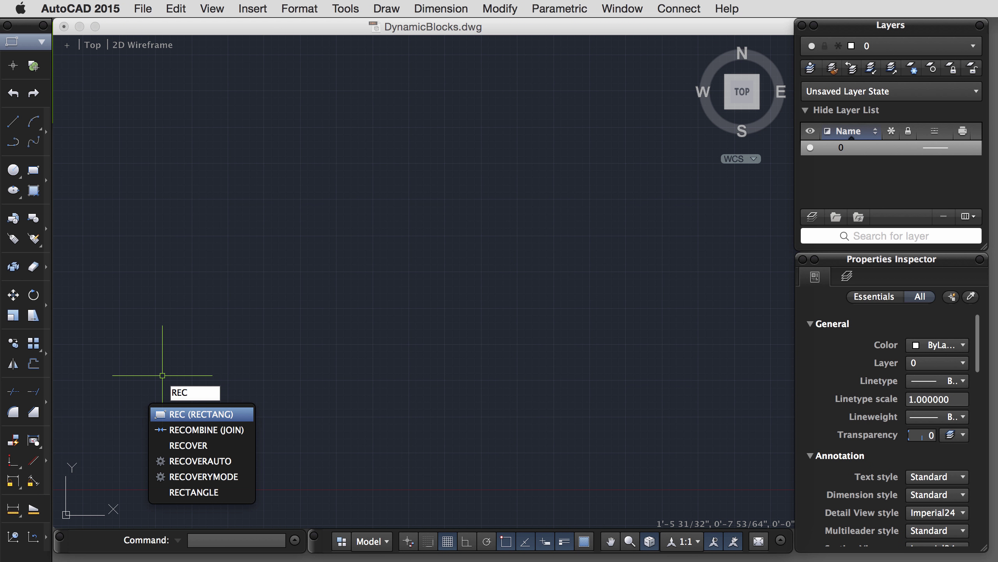
key(Return)
click(145, 371)
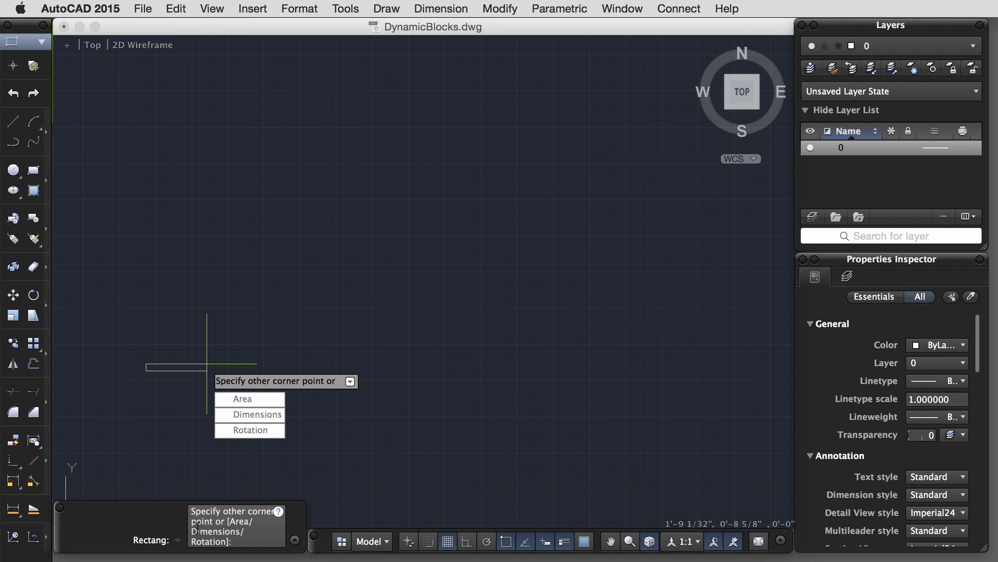
click(231, 415)
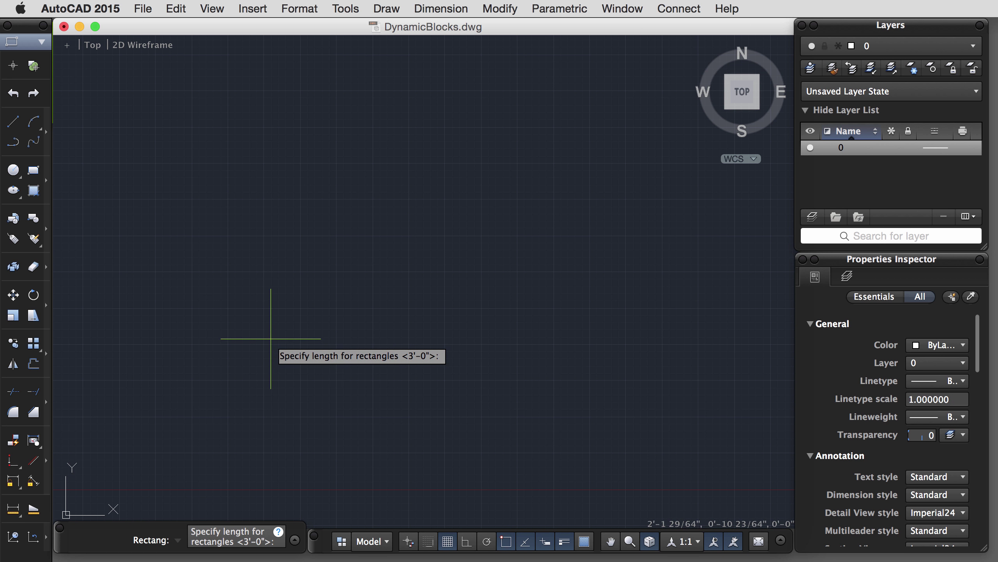
key(Return)
text(6)
key(Return)
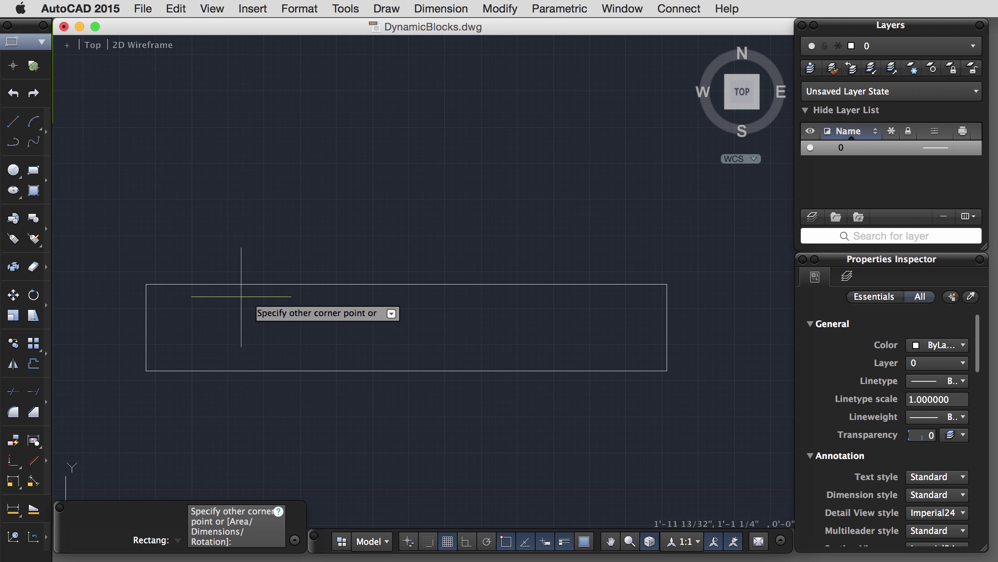
click(294, 326)
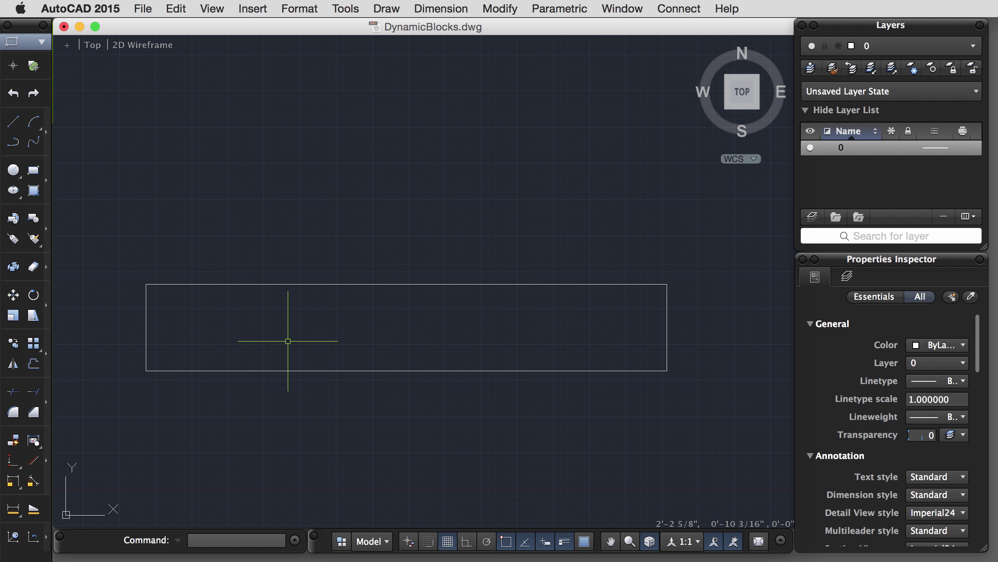
Step: Zoom to extents and explode the rectangle into separate lines
text(z)
key(Return)
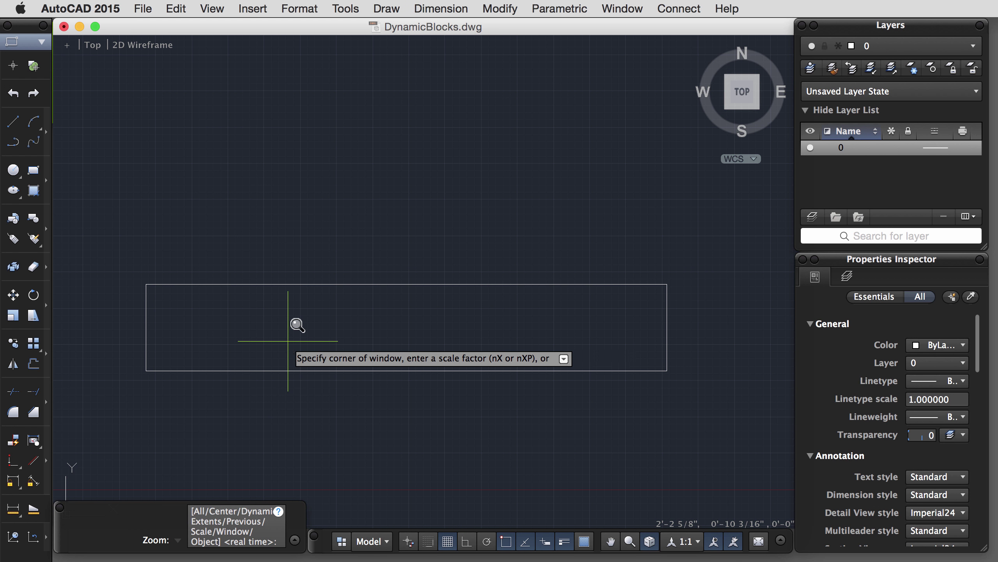
text(e)
key(Return)
scroll(288, 341, down, 2)
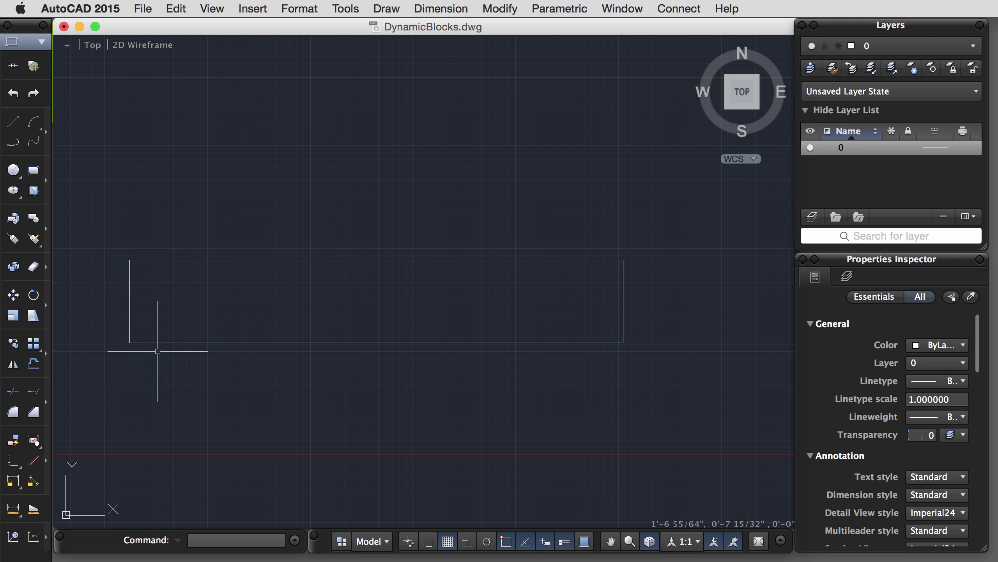
text(x)
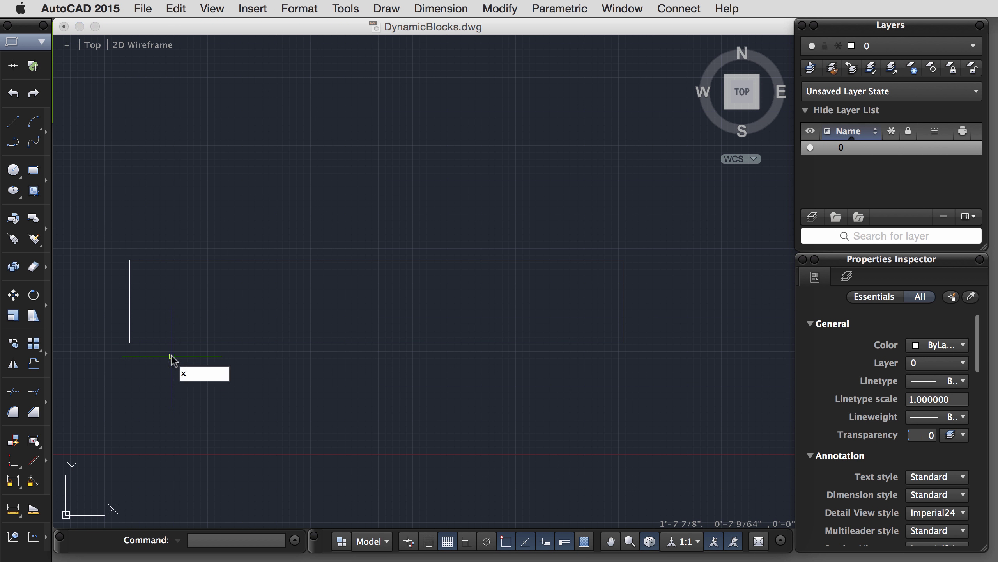
key(Return)
click(165, 341)
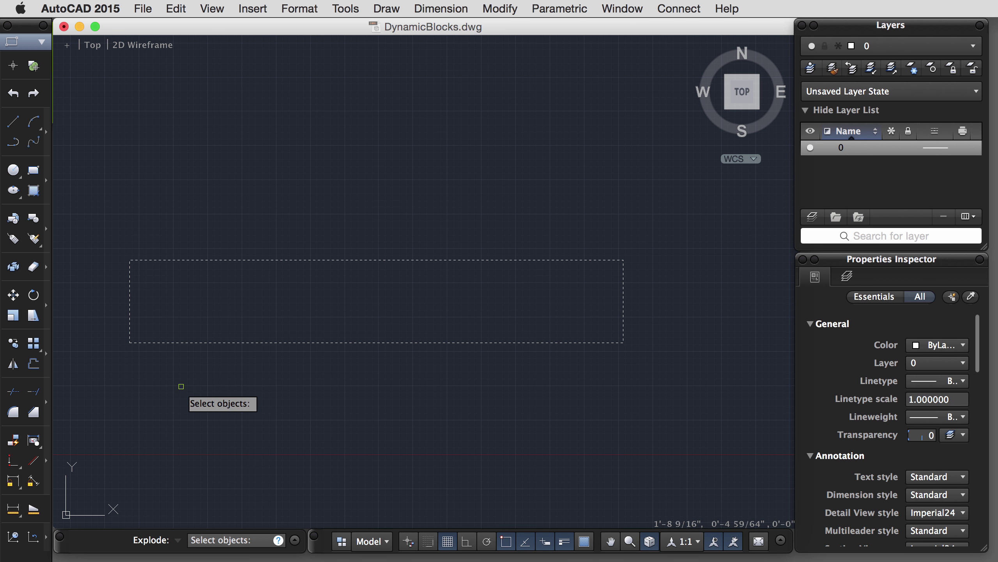
key(Return)
Step: Offset the left and right edges 1.5" inward to form the frame lines
text(o)
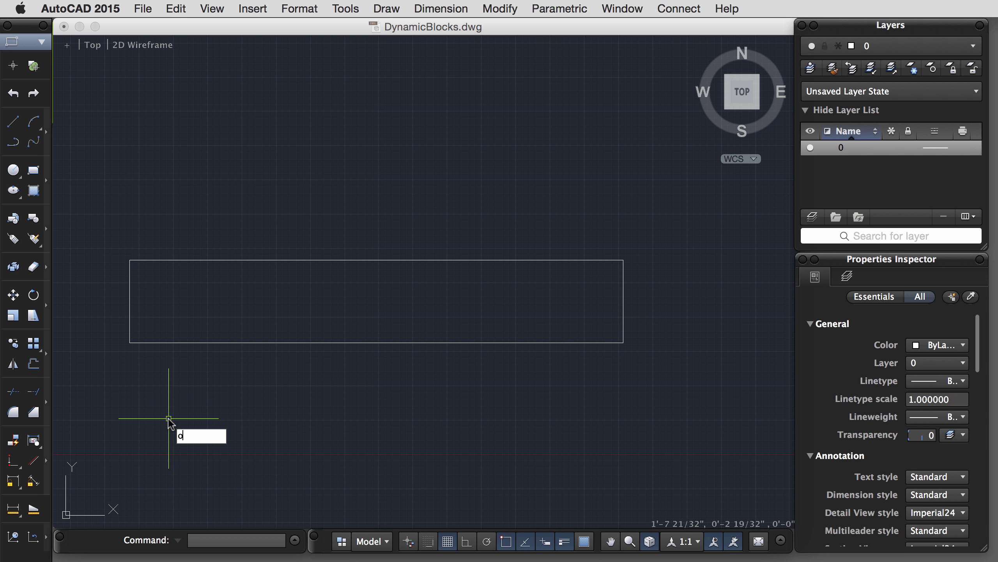
key(Return)
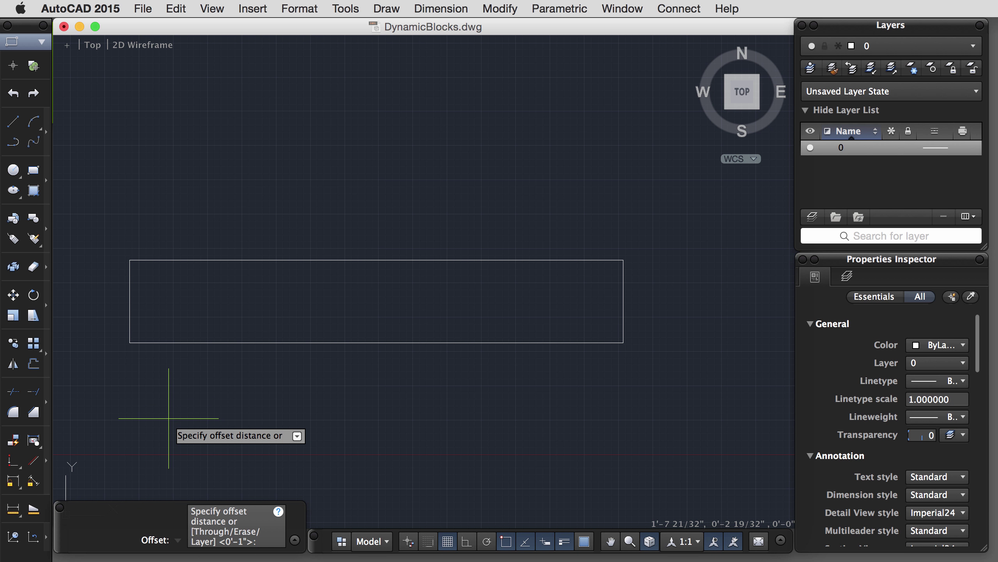
text(1.5")
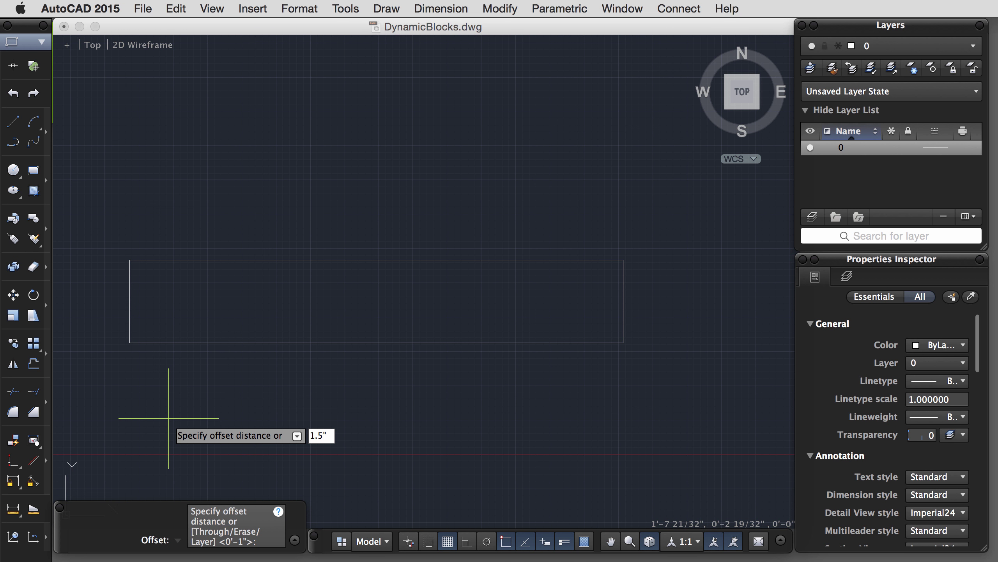
key(Return)
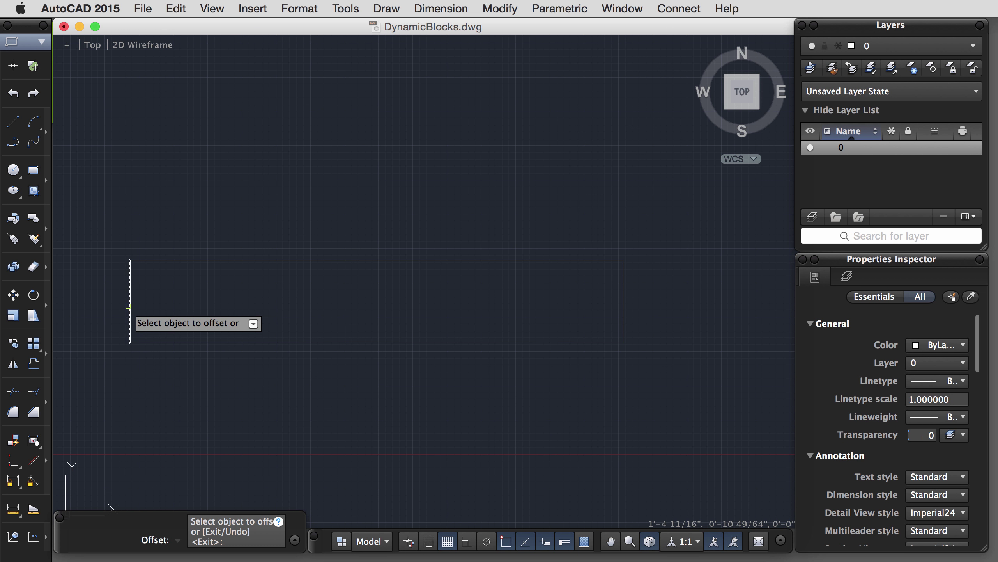
click(129, 302)
click(165, 298)
click(623, 301)
click(488, 383)
key(Return)
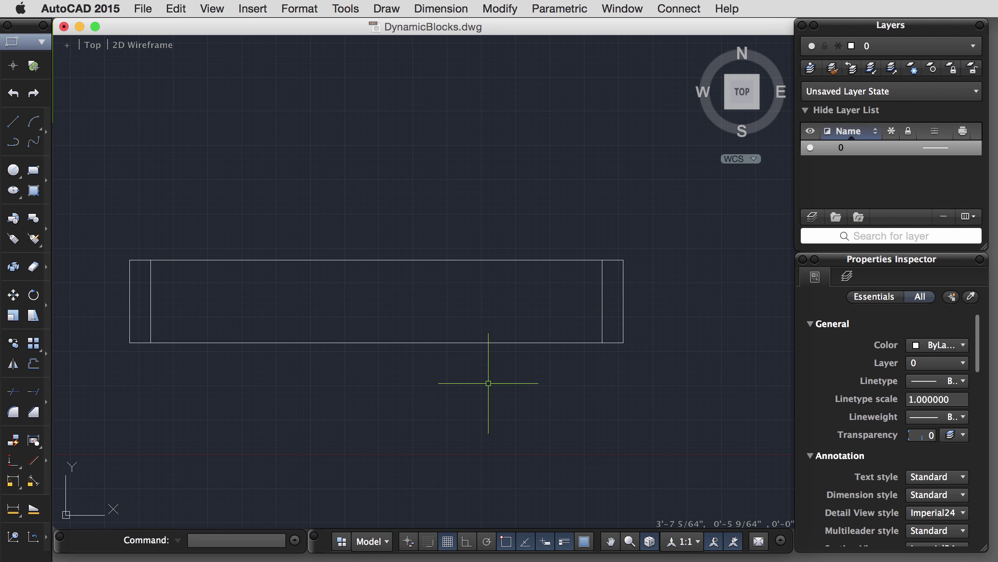
text(l)
key(Return)
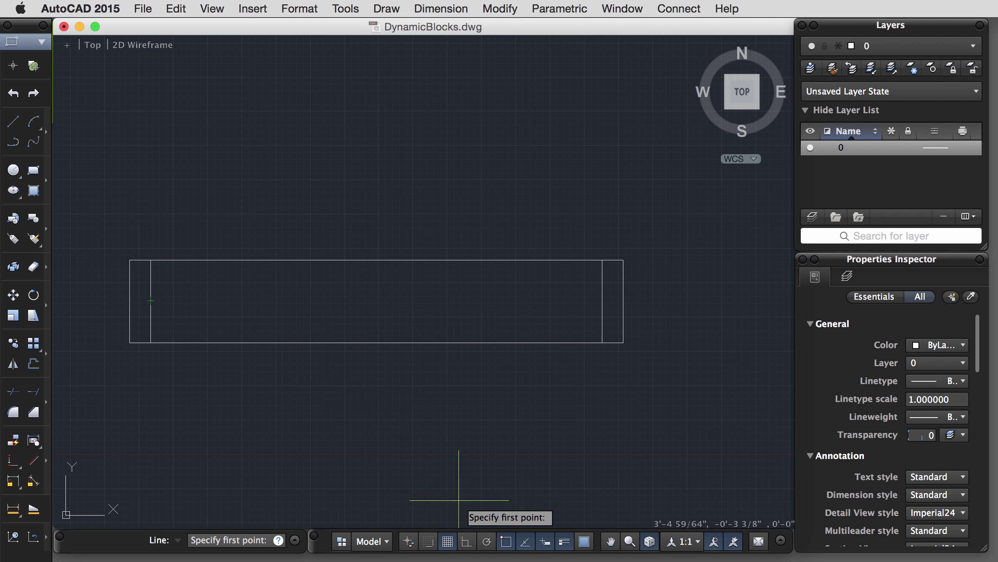
Step: Draw a horizontal center line between the inner frame lines' midpoints using Midpoint snap
right_click(506, 547)
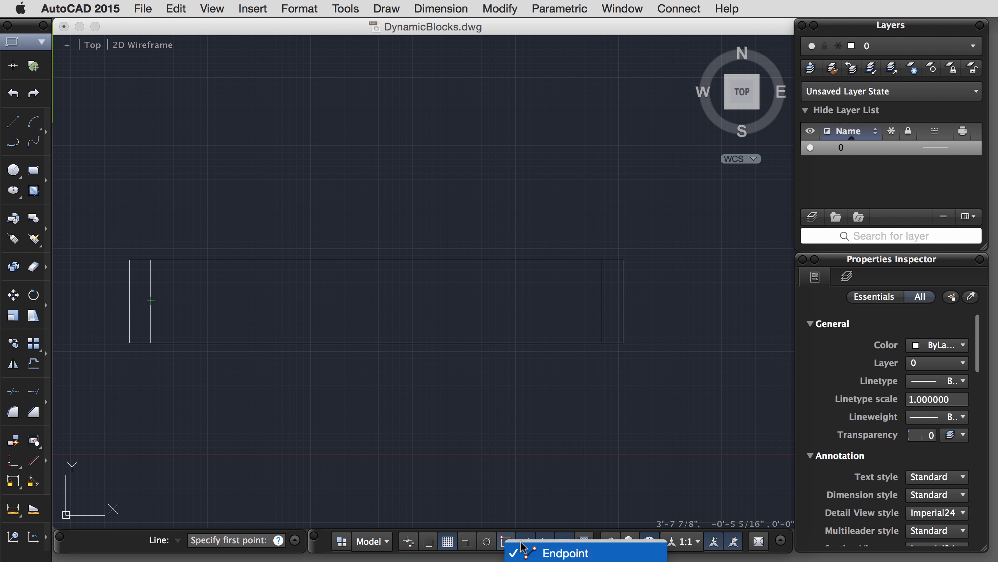
click(522, 547)
click(151, 301)
click(602, 301)
key(Return)
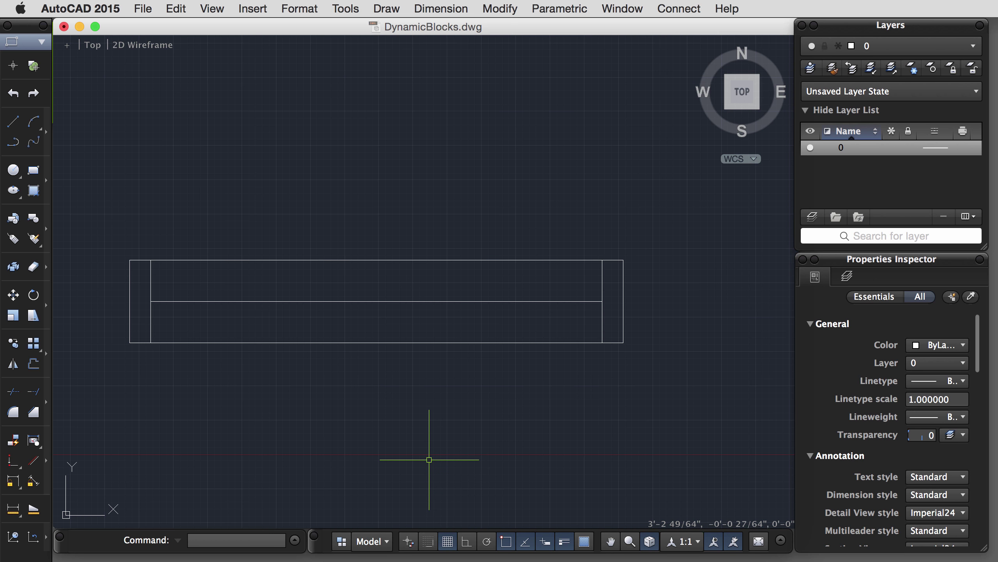
Step: Open the Define Block dialog with BLO and enter 'window' as the block name
text(BLOCK)
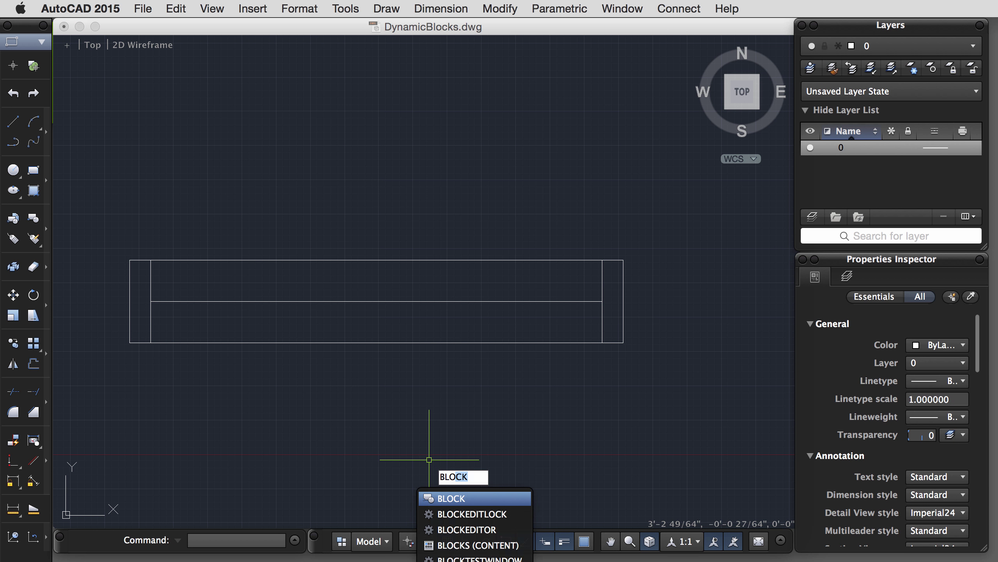
key(Return)
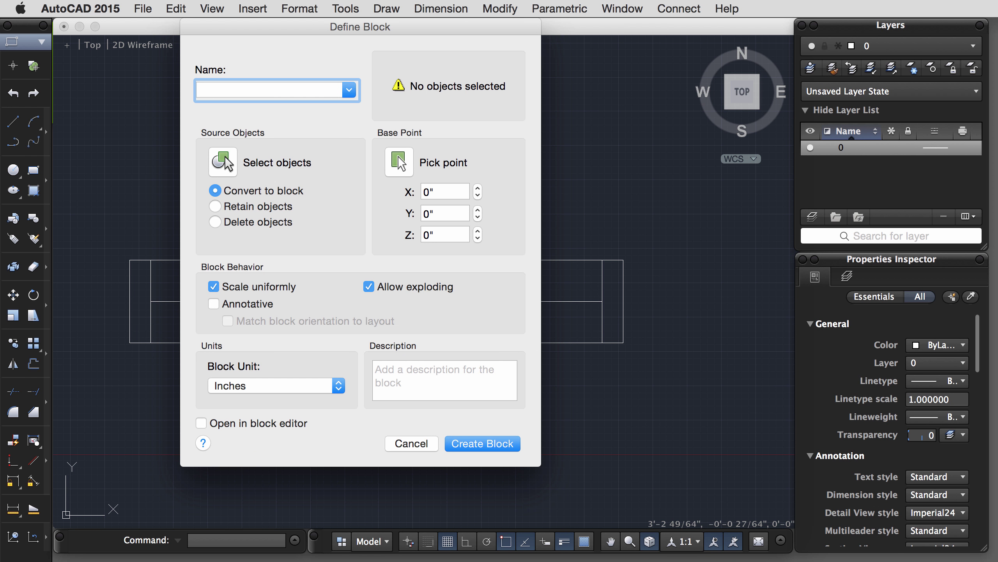
text(window)
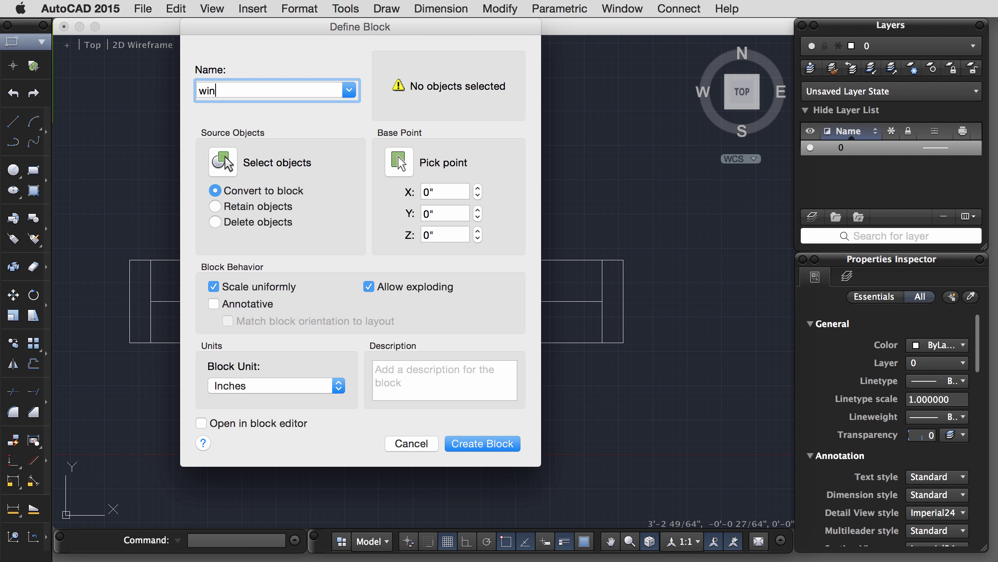
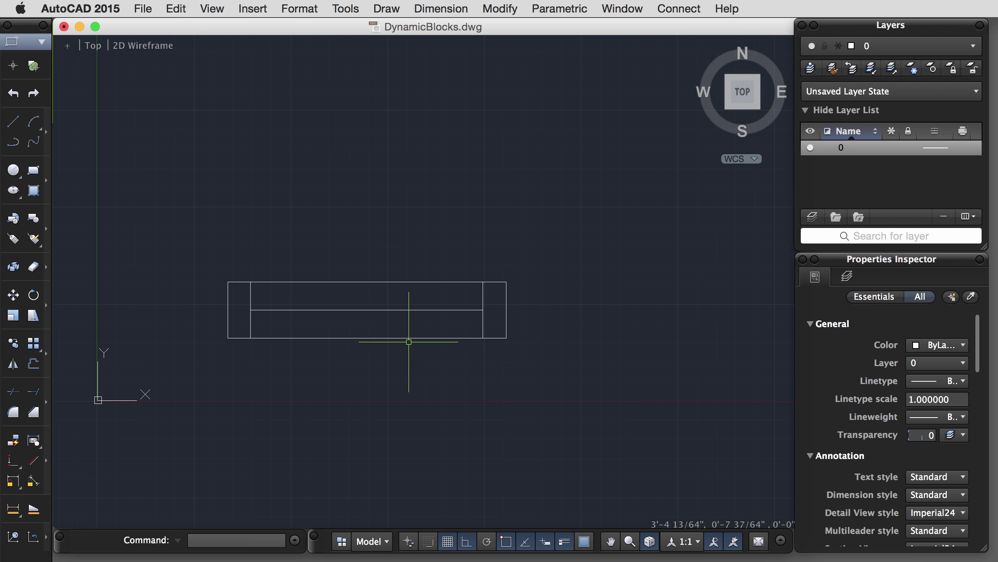
Step: Drag the window block's width grip to the right to a wider snapped length, then deselect it
click(407, 339)
scroll(379, 406, down, 3)
scroll(582, 444, up, 2)
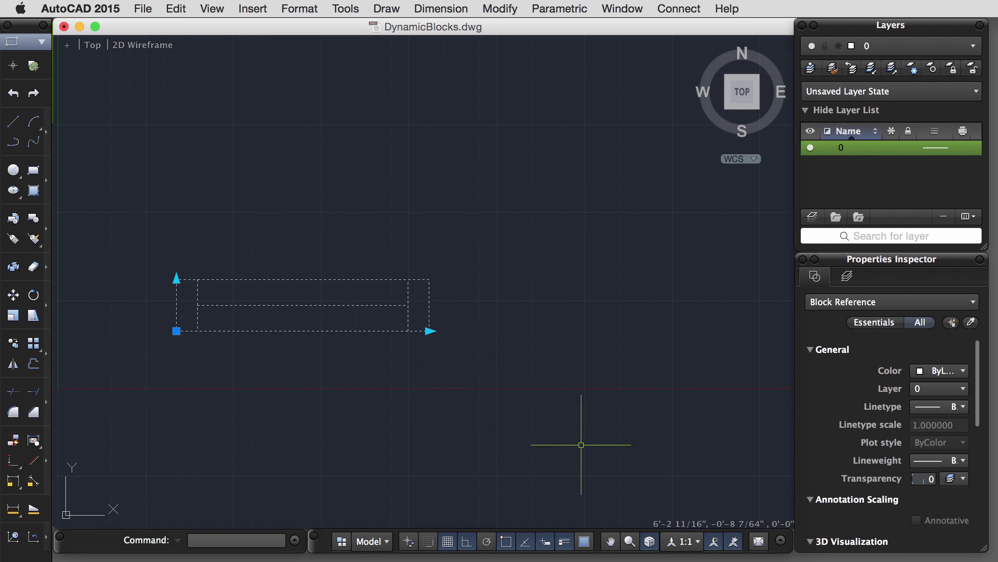
click(430, 332)
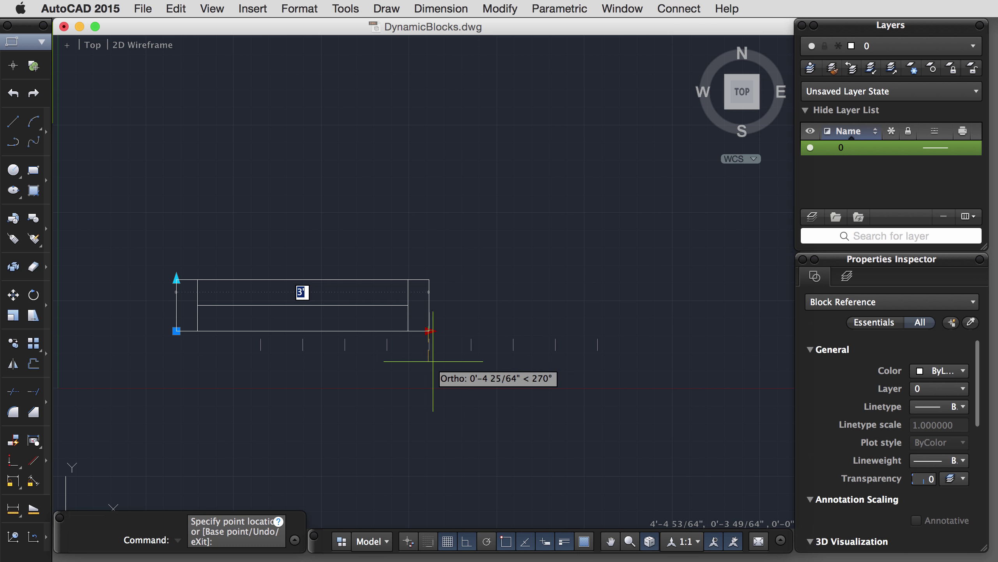
click(589, 370)
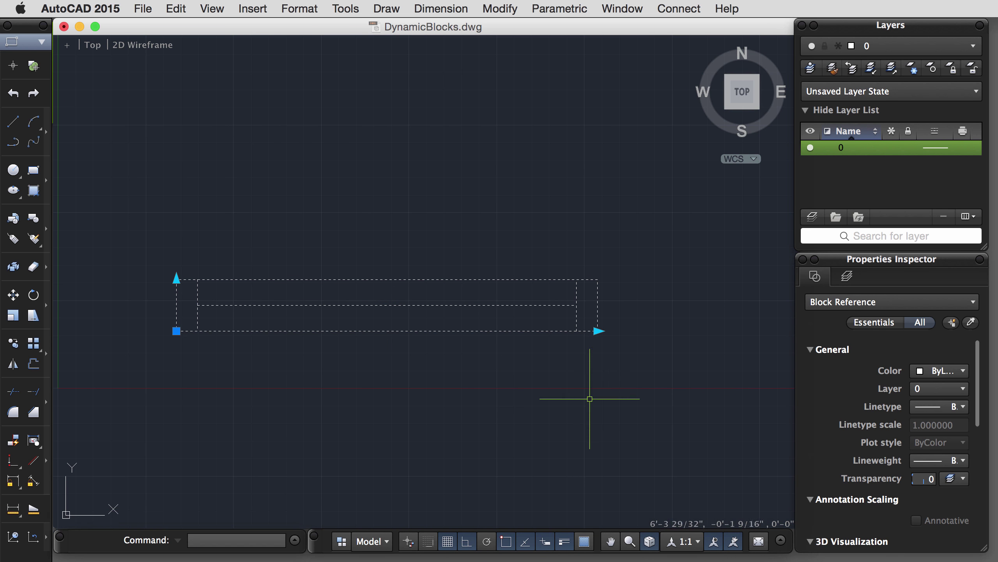
key(Escape)
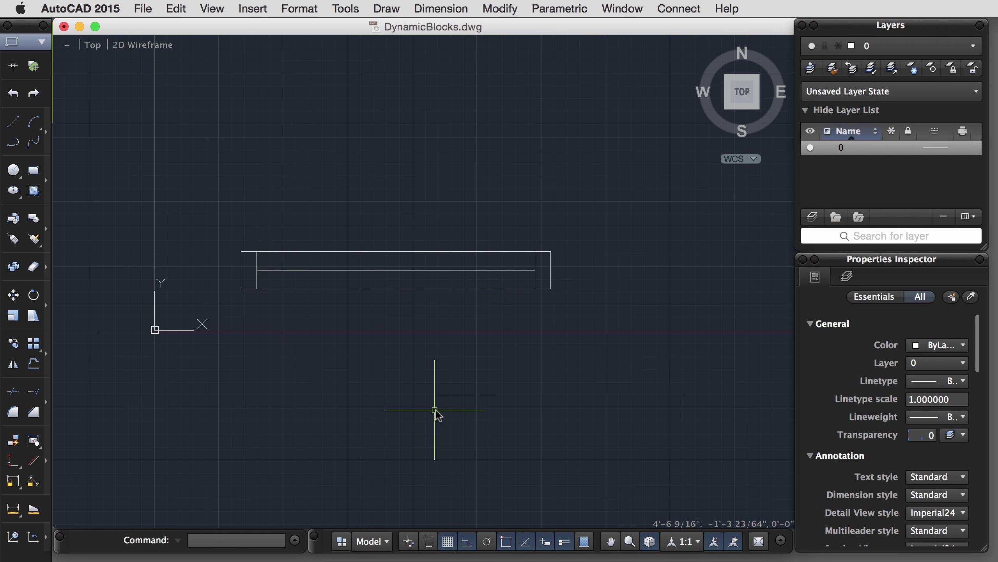
Step: Copy the window block twice, placing both copies stacked below the original
text(co)
key(Return)
click(406, 291)
key(Return)
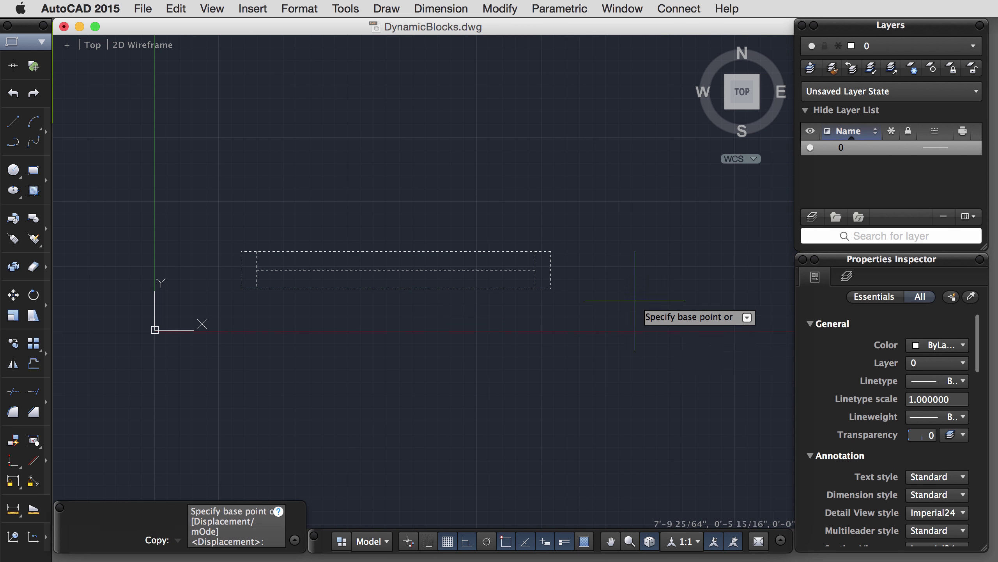
click(630, 293)
click(640, 379)
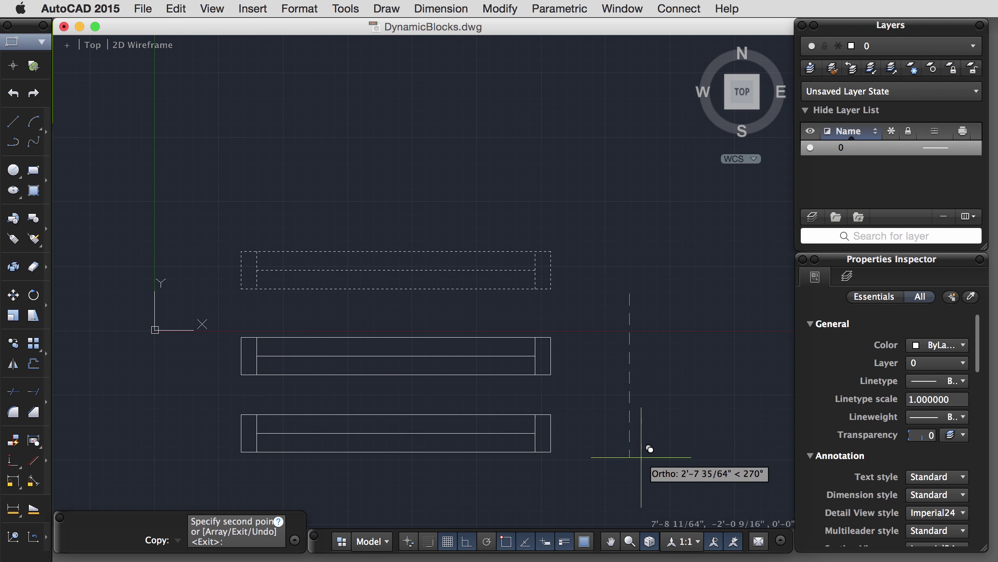
click(651, 461)
key(Return)
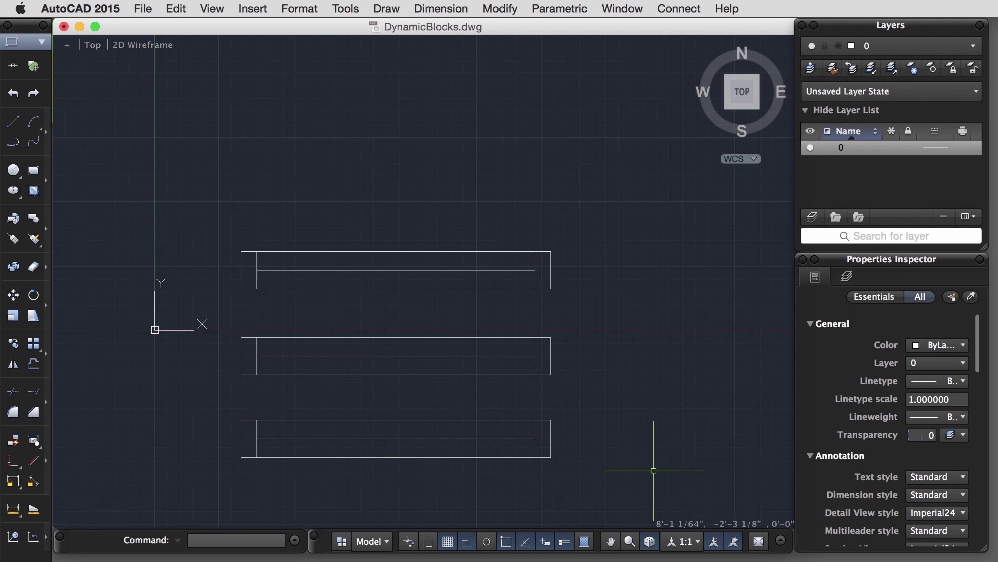
Step: Shorten the middle window copy to a narrower width with its width grip
click(452, 356)
click(552, 374)
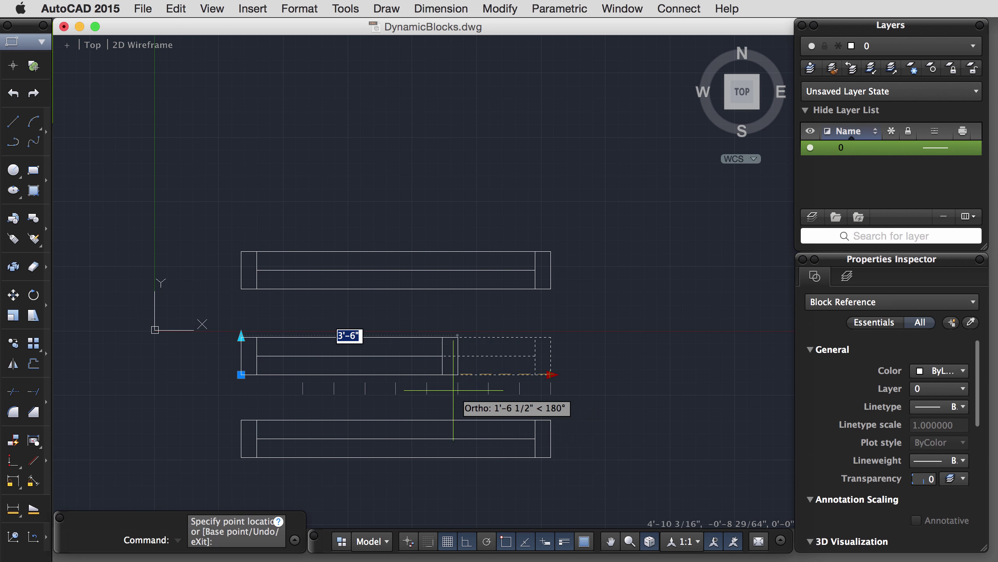
click(458, 374)
key(Escape)
Step: Make the bottom window copy's wall thicker using its wall thickness grip
click(507, 451)
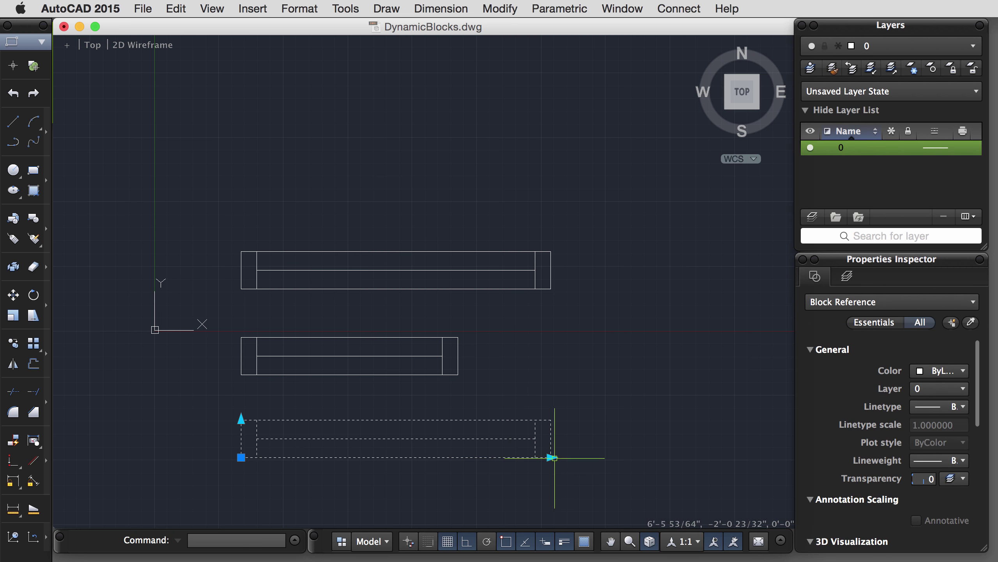
click(551, 457)
key(Escape)
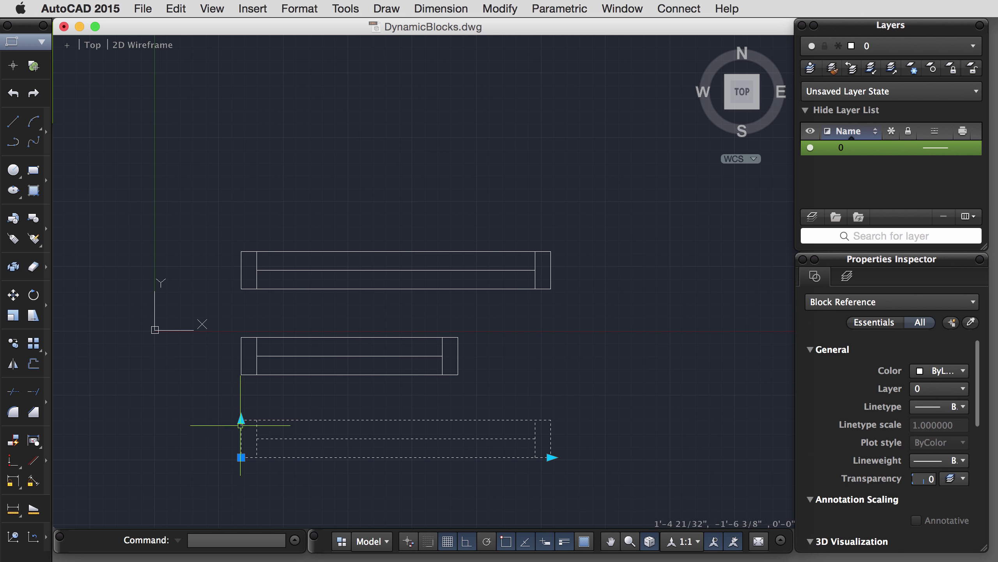
click(241, 419)
click(242, 398)
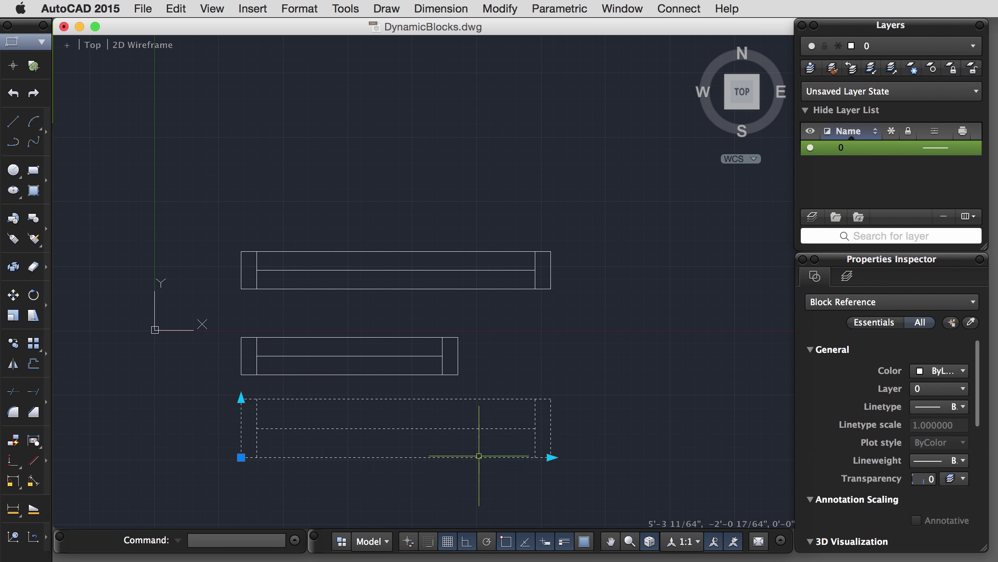
key(Escape)
Step: Move the middle window up slightly, then open the window block in the Block Editor
text(m)
key(Return)
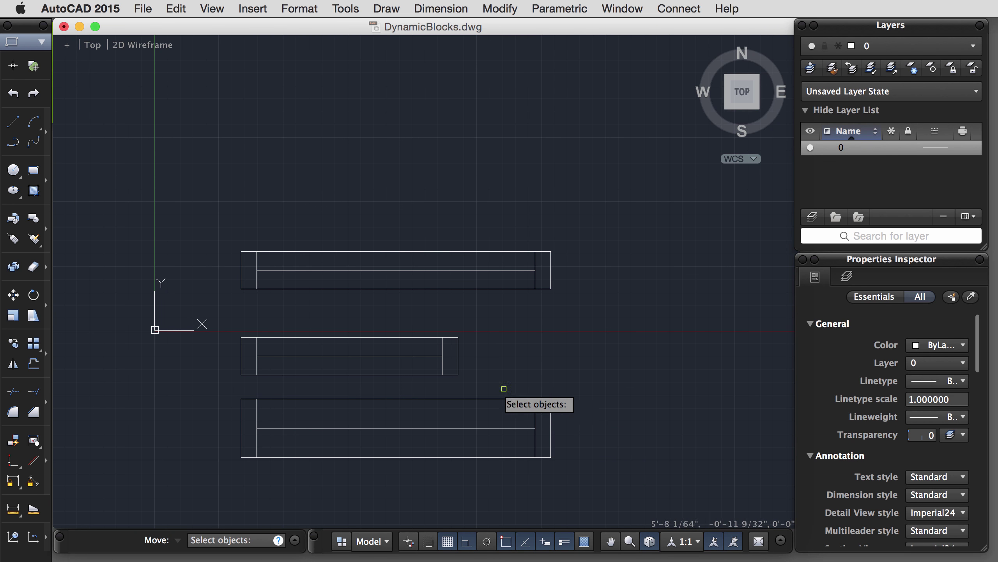
click(484, 334)
click(435, 379)
key(Return)
click(673, 378)
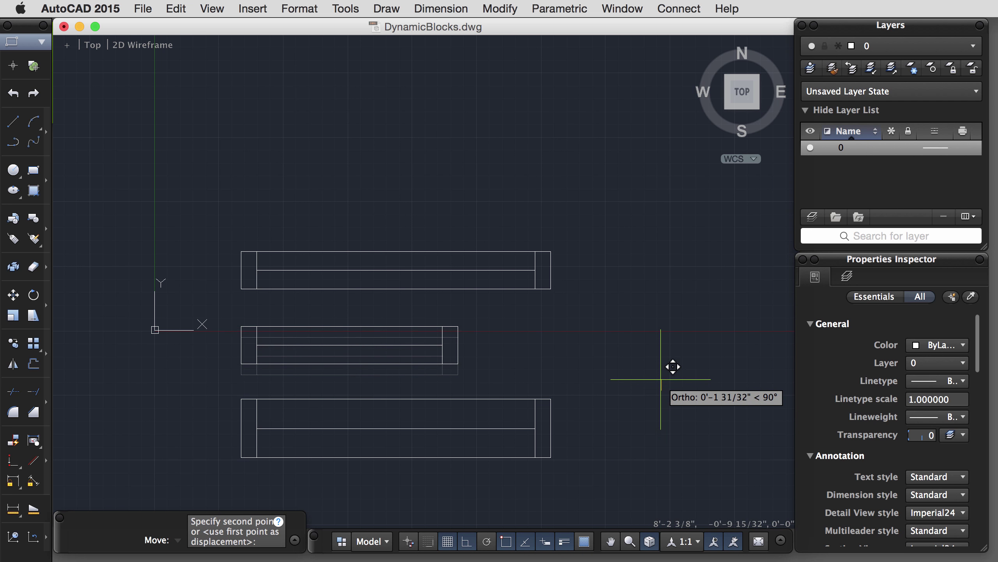
click(672, 367)
click(507, 287)
double_click(507, 270)
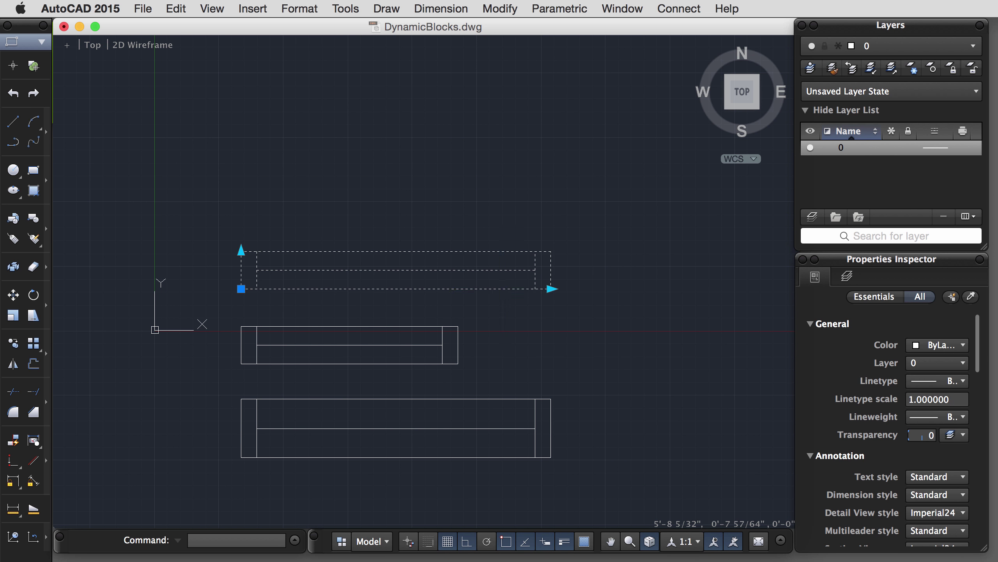
Step: Stretch the window's inner jamb lines in the Block Editor, then save and close it
text(s)
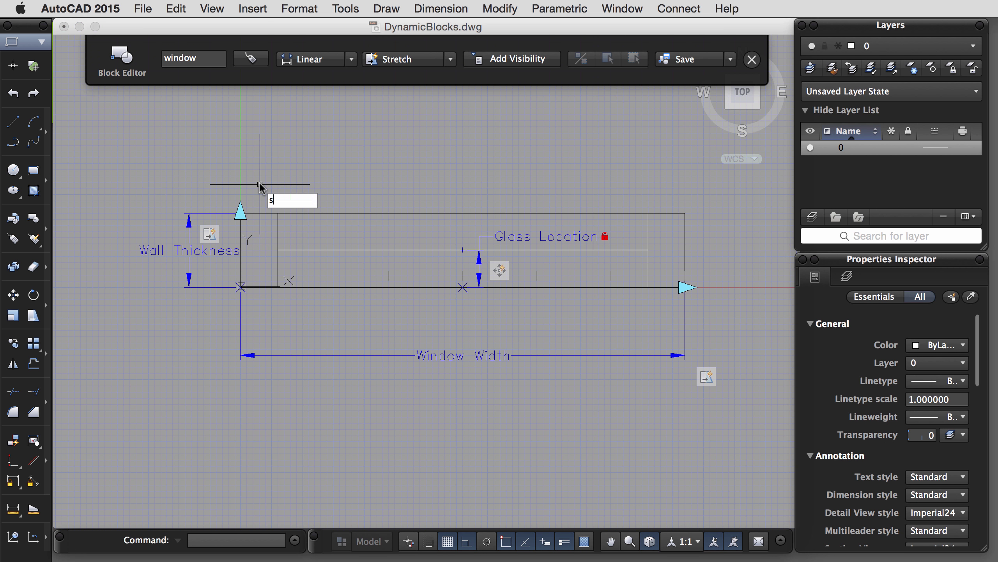
key(Return)
key(Escape)
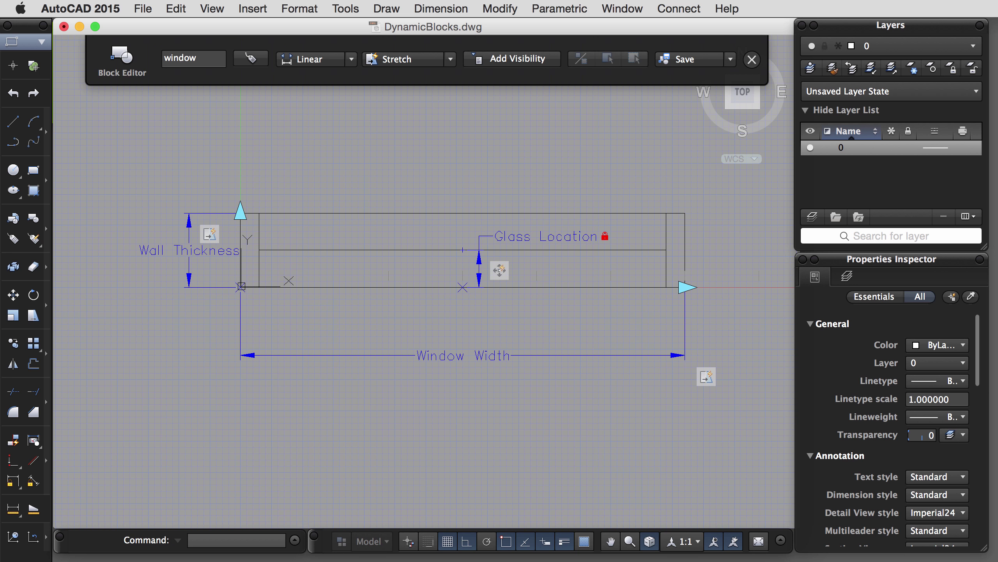
click(752, 59)
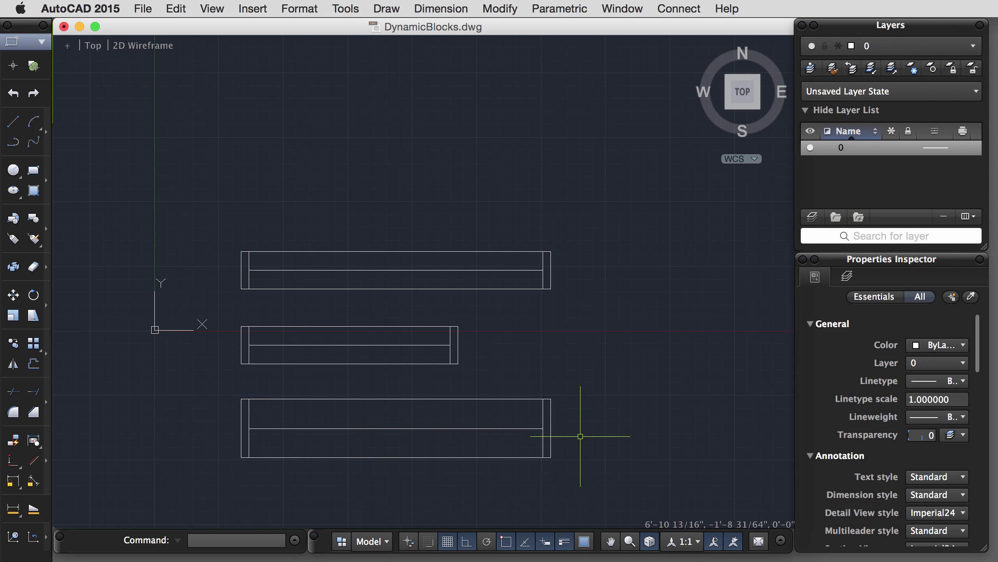
Step: Pan the drawing left and begin a rectangle right of the windows using Dimensions
scroll(580, 436, down, 2)
middle_drag(580, 436, 405, 436)
text(rec)
key(Return)
click(700, 453)
text(d)
key(Return)
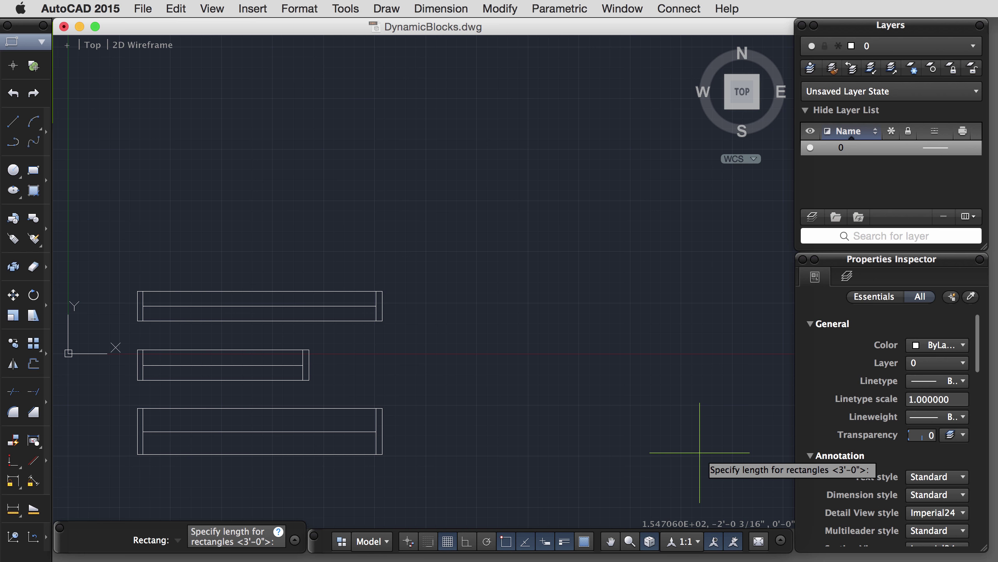
Step: Give the door rectangle a 1.5" length and 36" width and place it right of the windows
text(1.5)
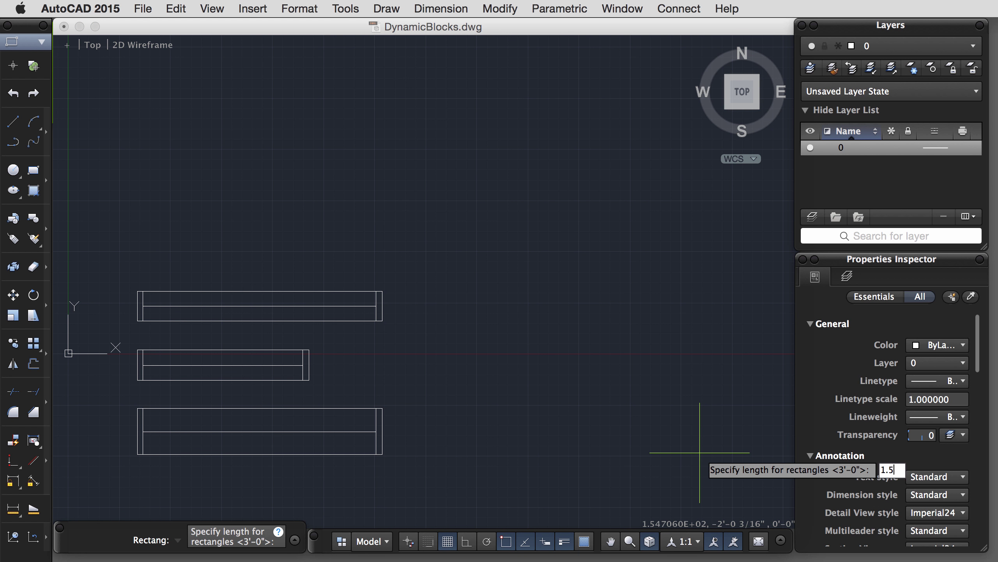
text(")
key(Return)
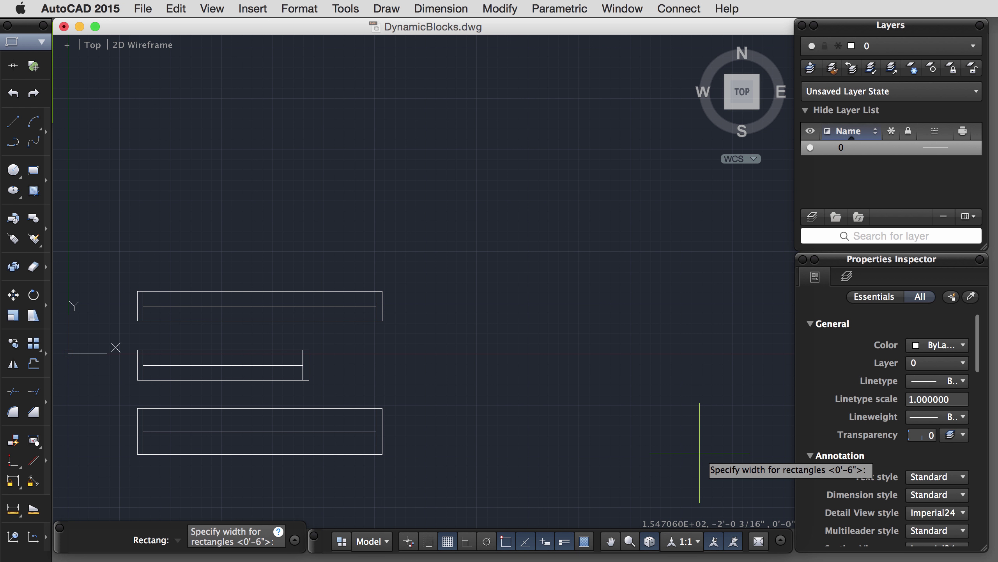
text(36")
key(Return)
click(722, 316)
text(ar)
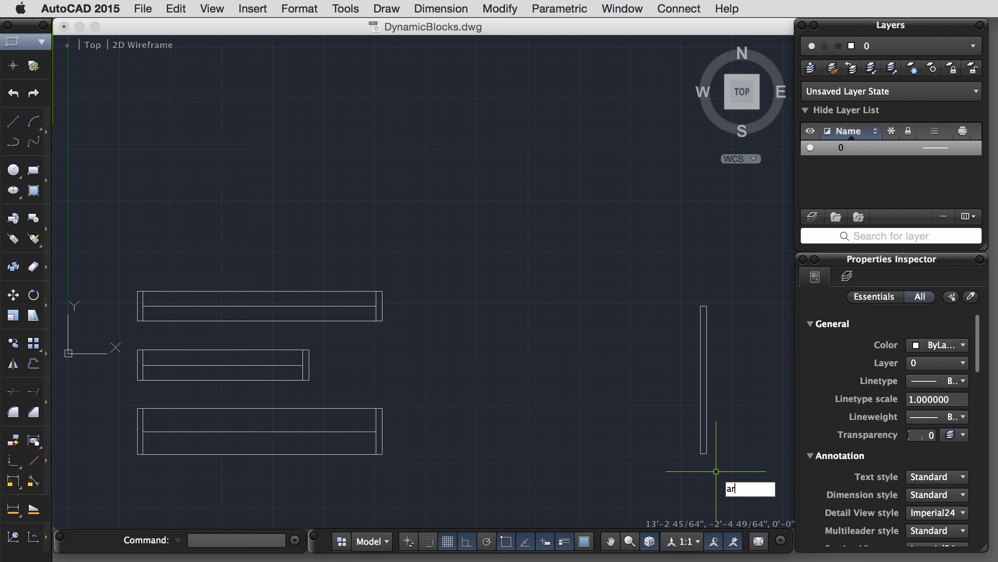
text(c)
Step: Draw the swing arc centred at the door's bottom end, from its top end out to the left
key(Return)
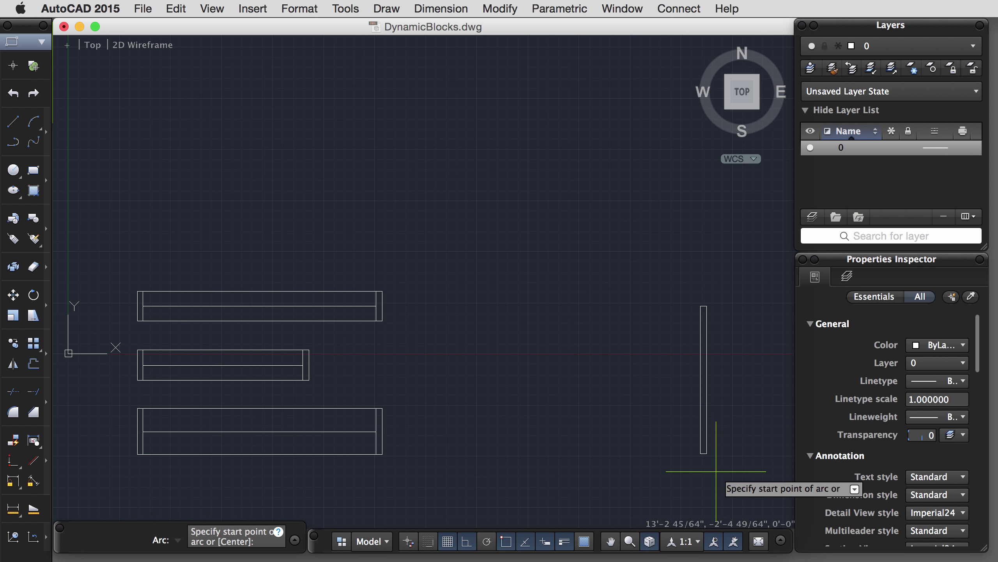
key(Down)
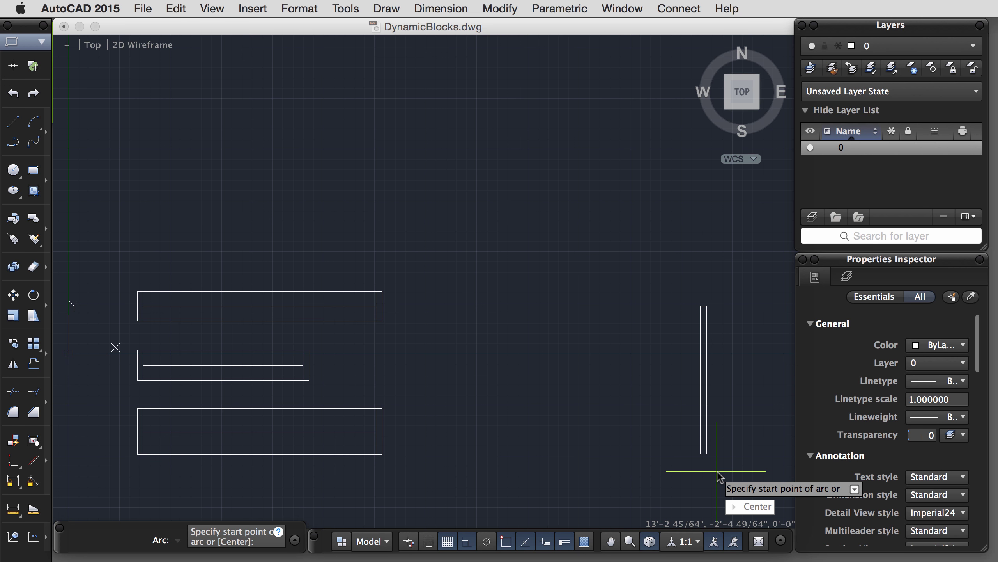
key(Return)
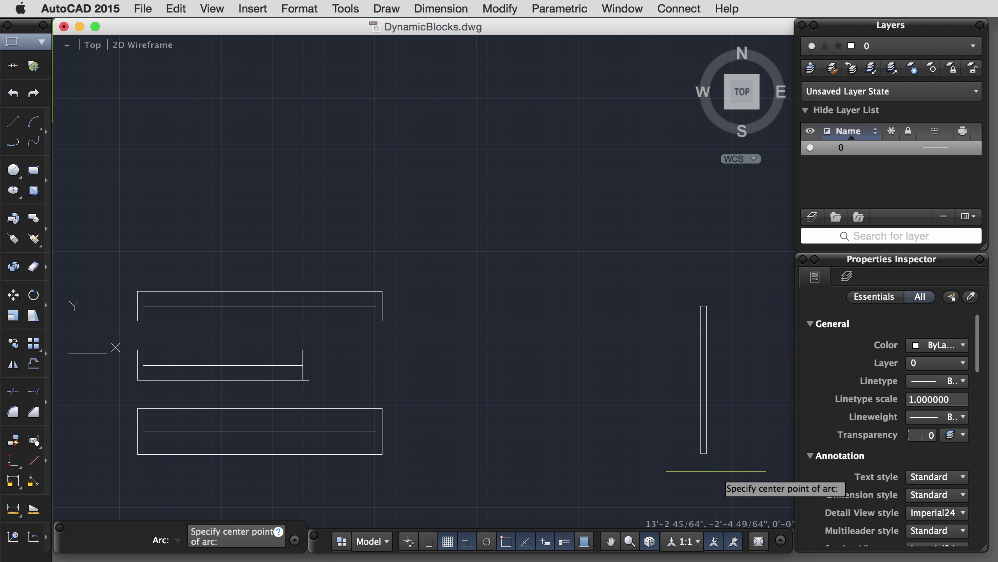
click(700, 453)
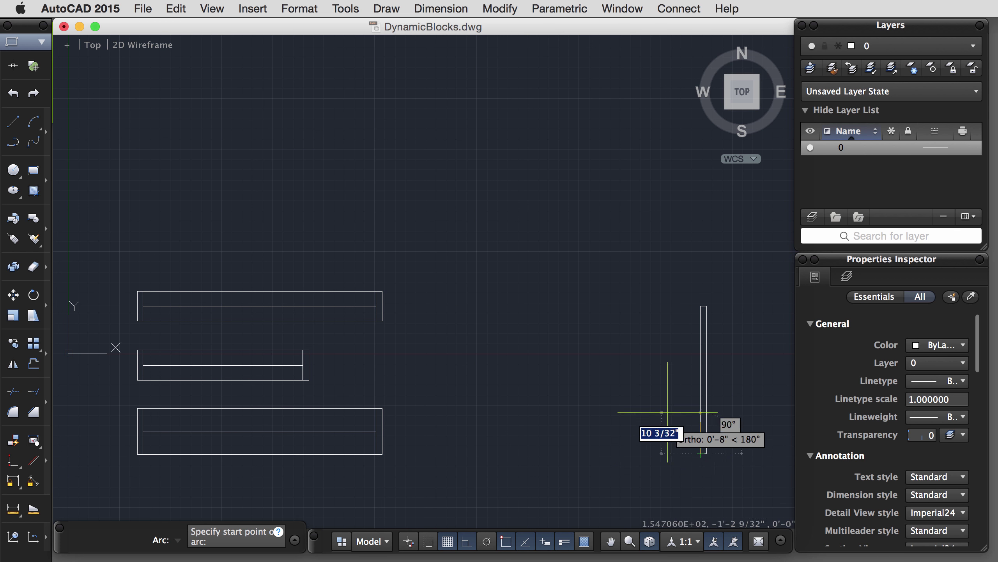
click(701, 306)
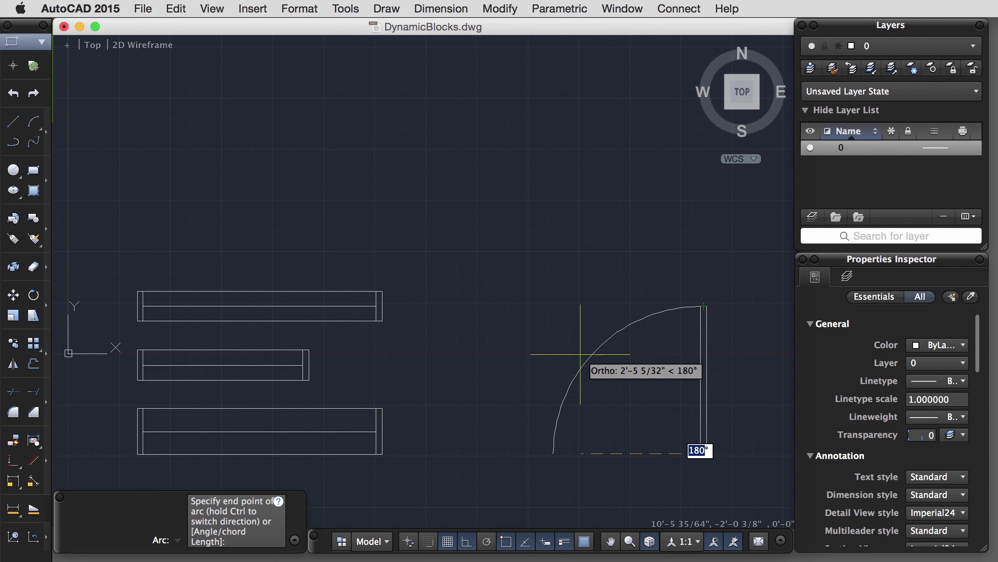
click(535, 468)
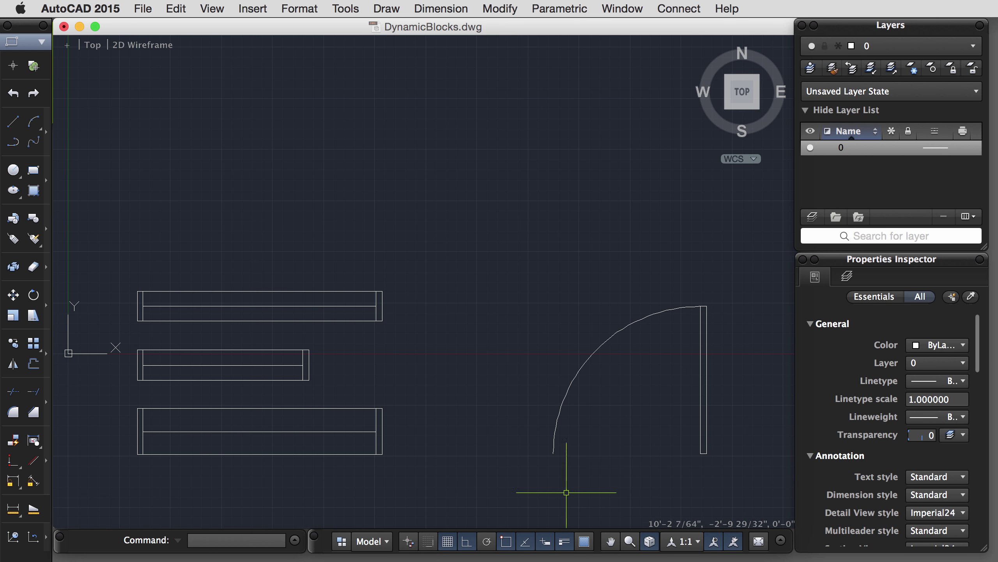